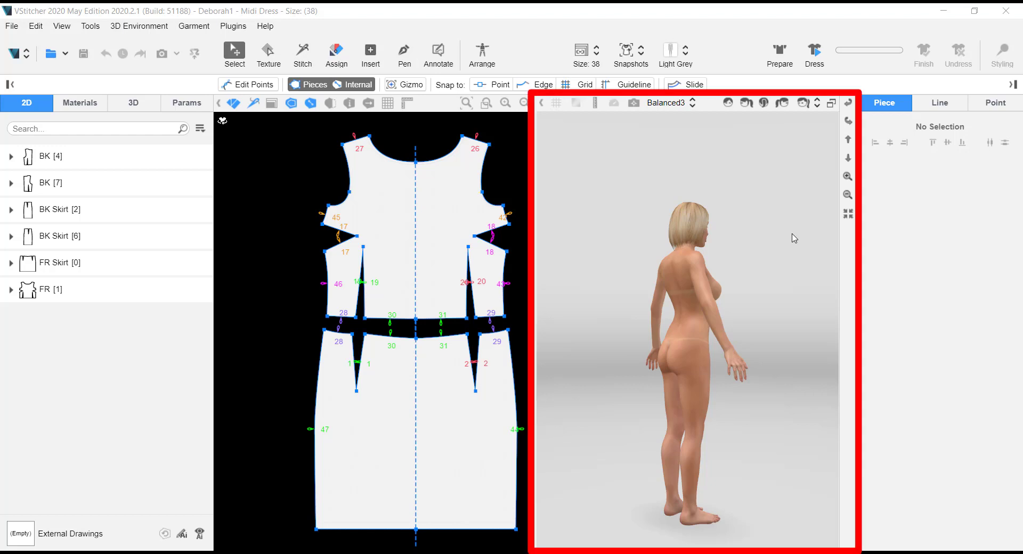
Step: Snap the avatar from its rear angle to the front view by double-clicking the 3D view
double_click(777, 299)
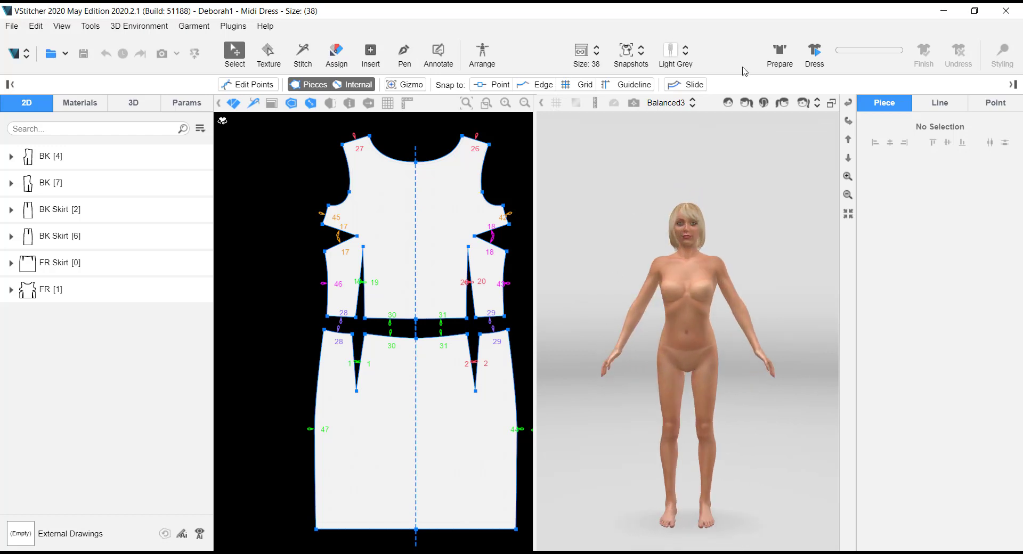
Step: Show the avatar in Front, Side, Back and Right views, then orbit to three-quarter front
click(728, 105)
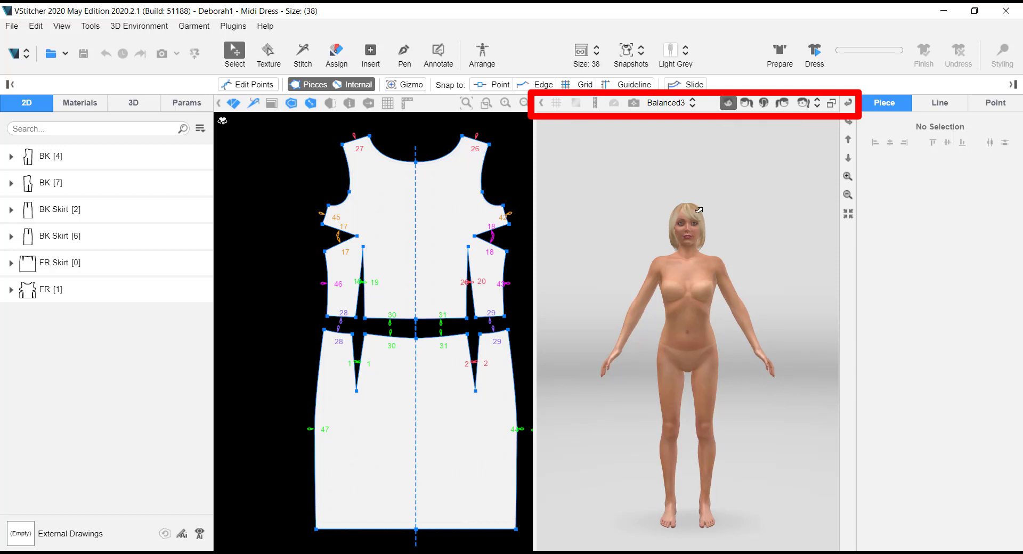
click(747, 106)
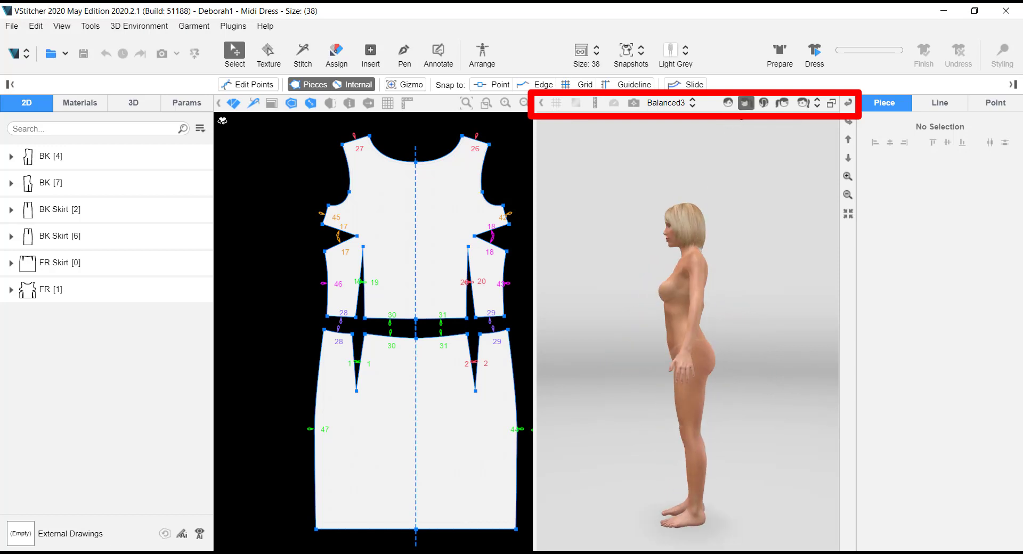
click(764, 104)
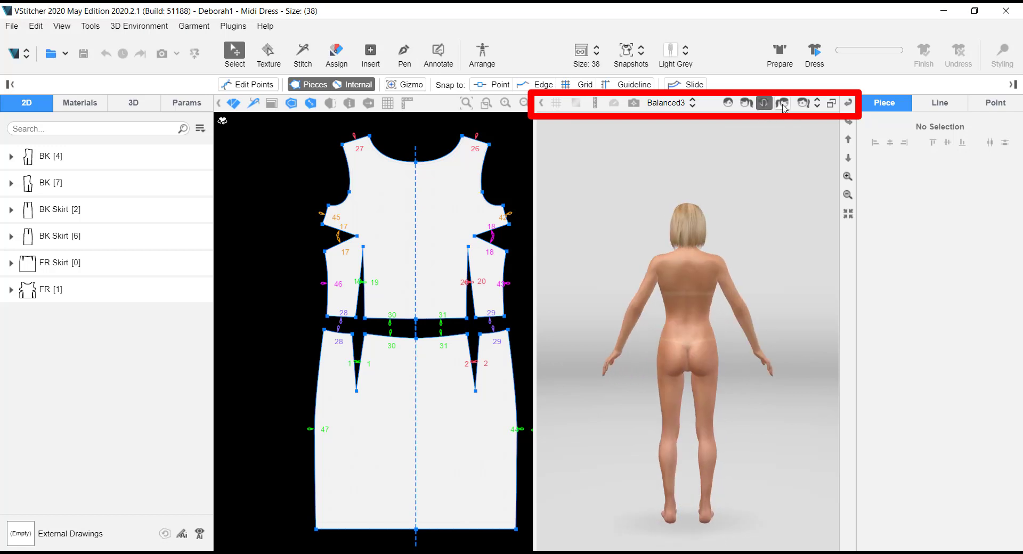
click(782, 105)
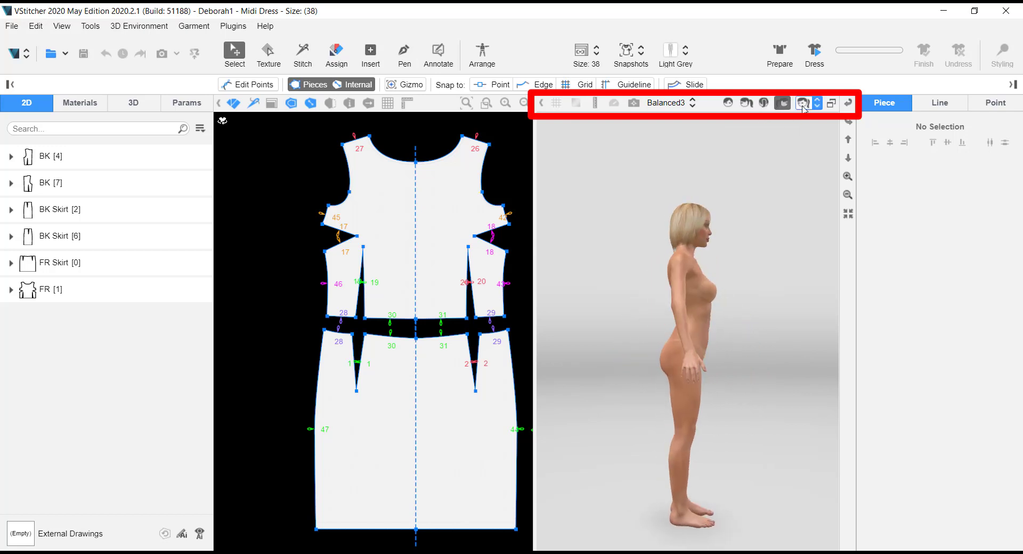
click(804, 107)
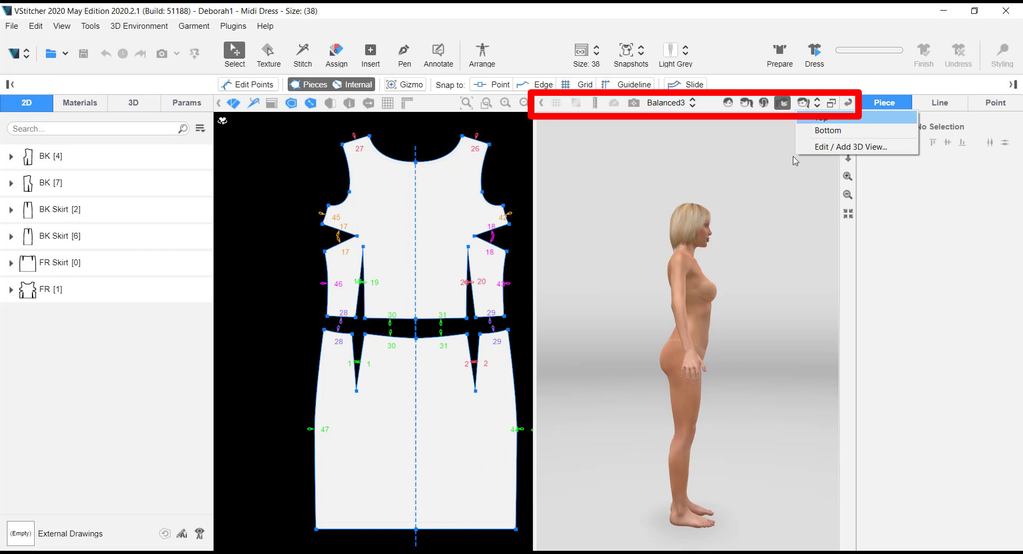
drag(756, 303, 821, 341)
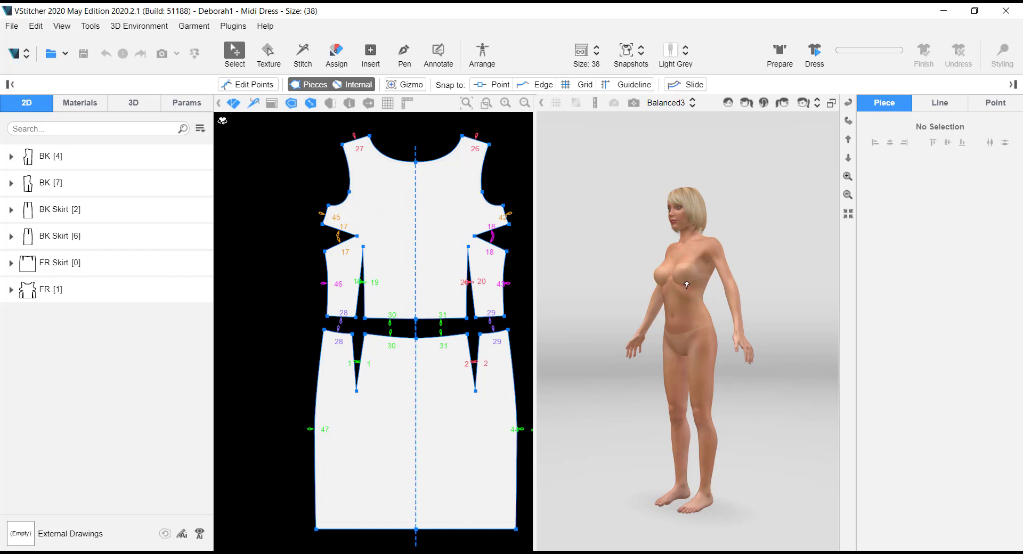
Step: Look At a point on the avatar, orbit around her, then switch back to Navigate mode
right_click(681, 300)
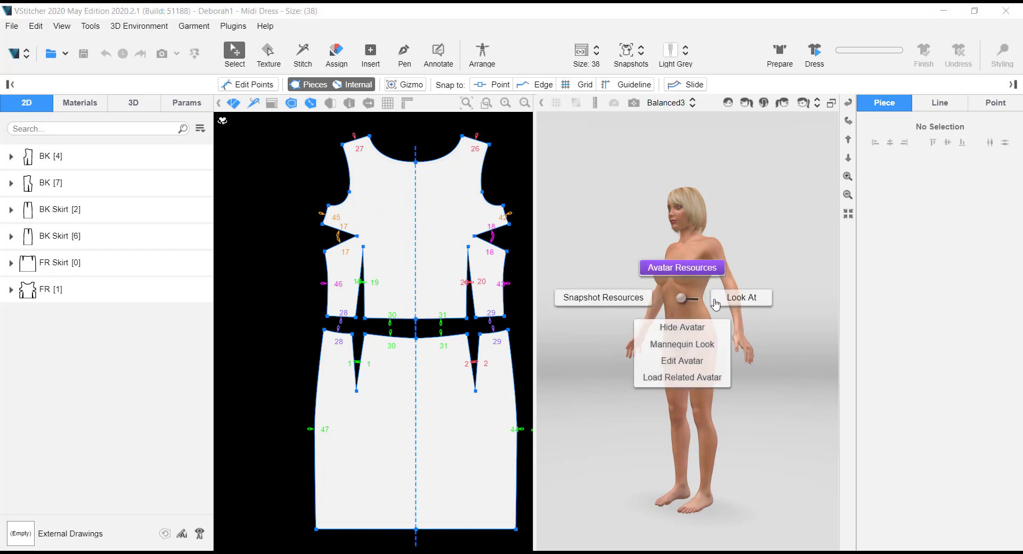
click(734, 299)
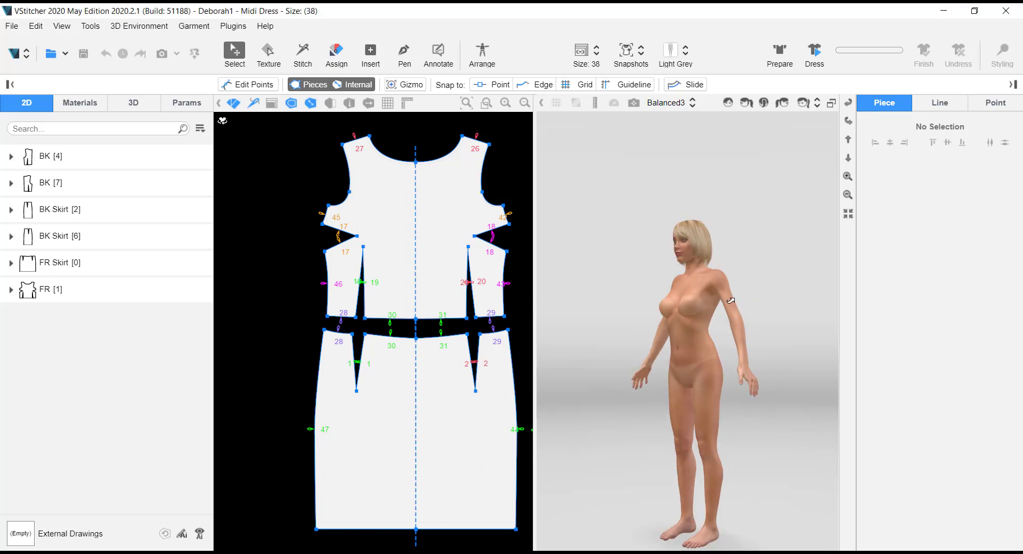
drag(788, 228, 687, 350)
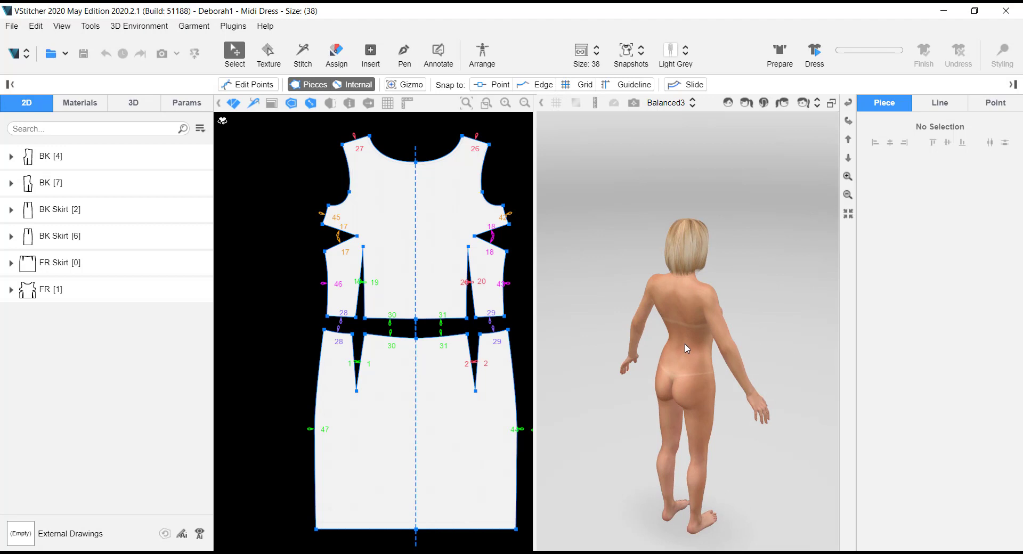
right_click(687, 333)
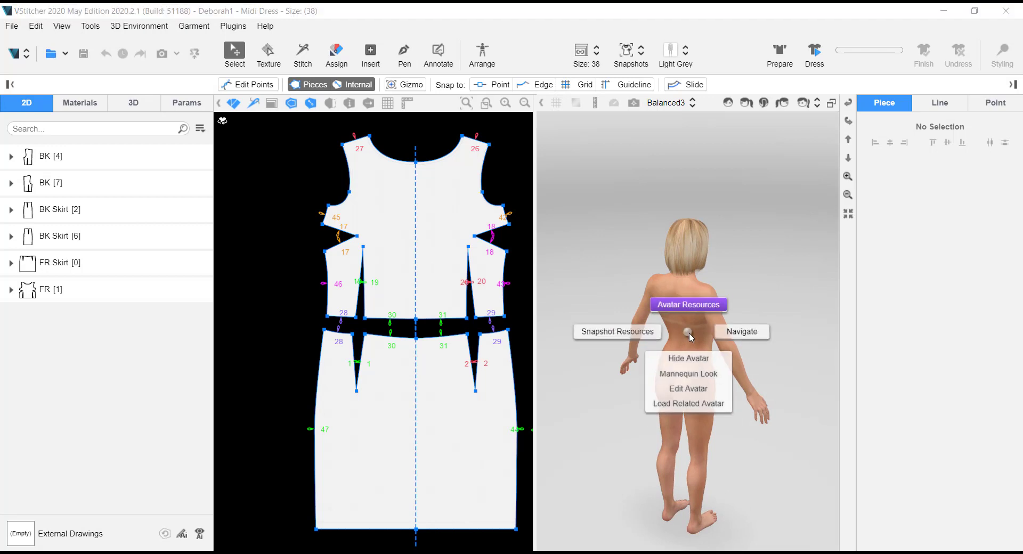
click(746, 333)
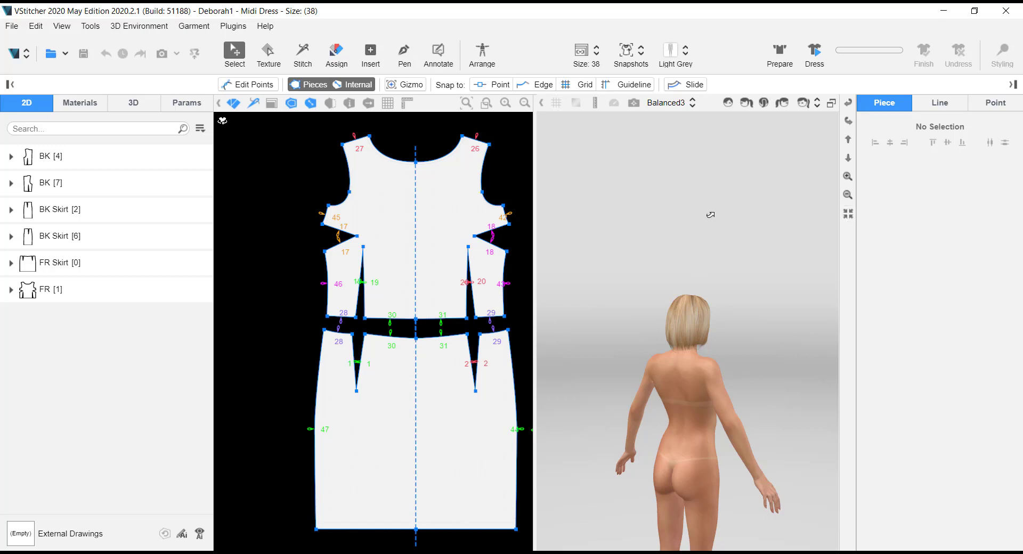
Step: Reset the 3D view, then use Navigate Right, Navigate Up, Zoom In and Zoom Out
click(849, 214)
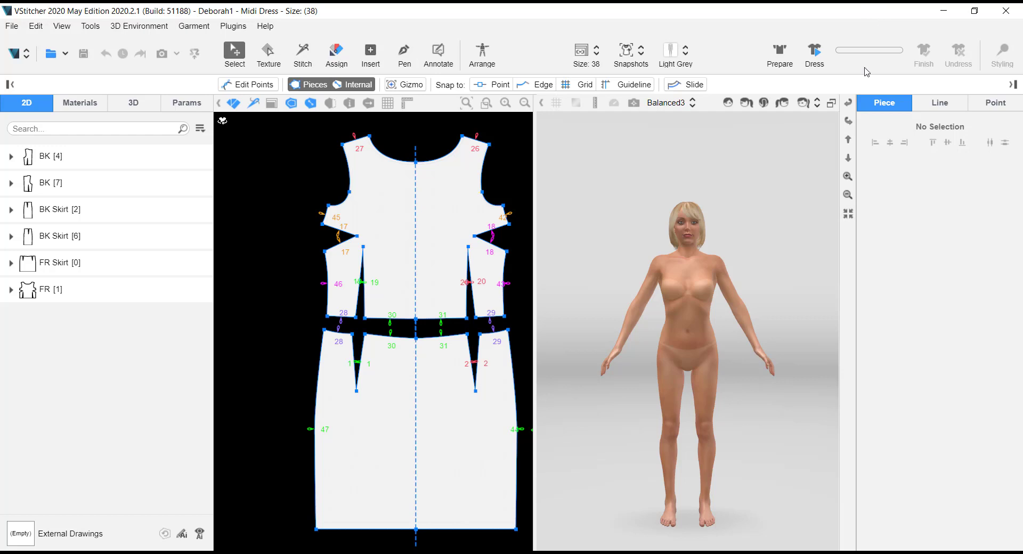
click(848, 122)
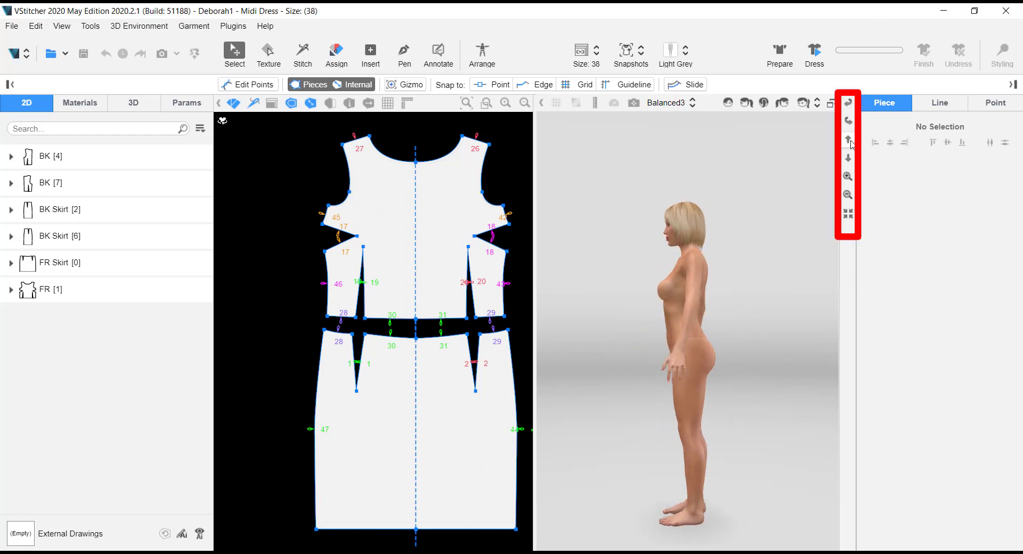
click(848, 158)
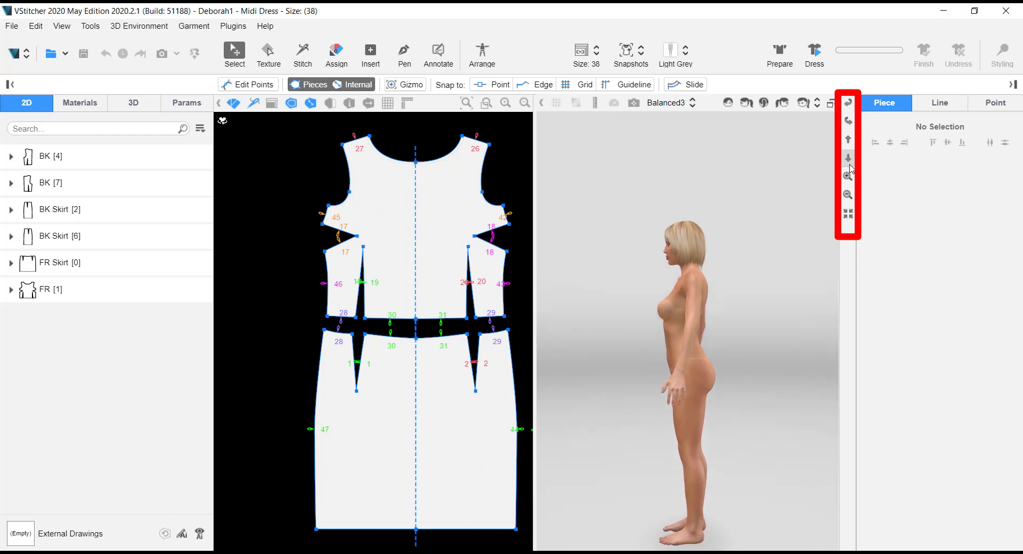
click(848, 177)
click(847, 195)
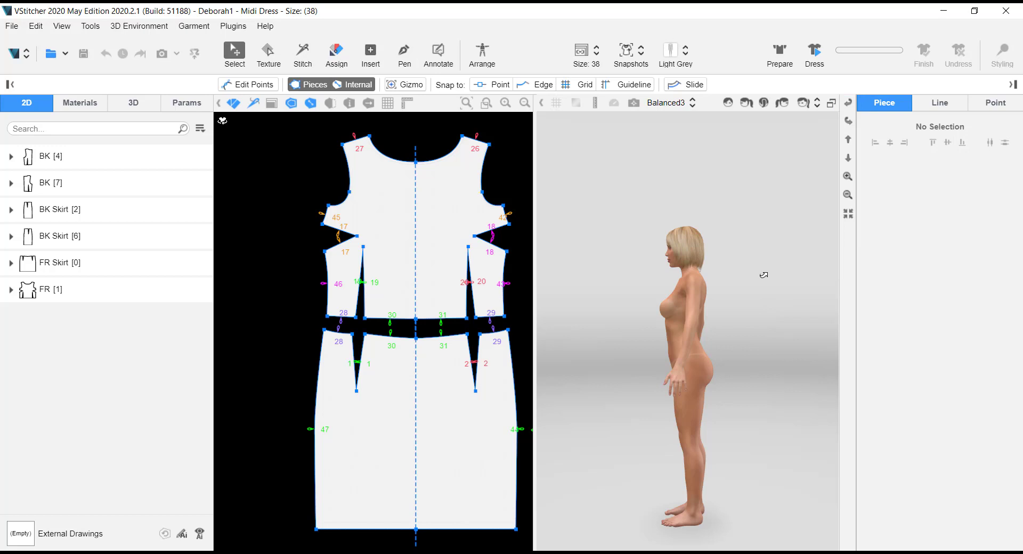
click(831, 103)
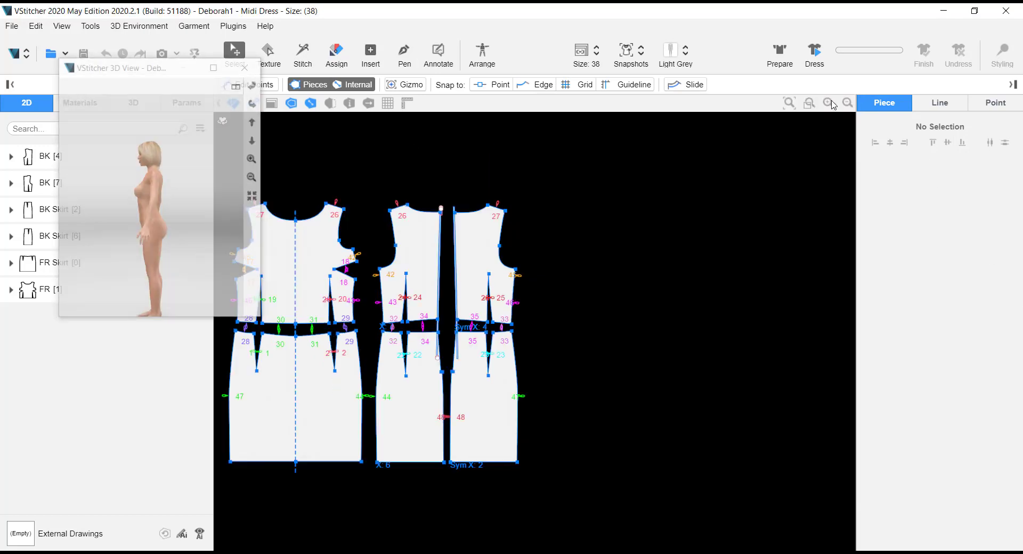
drag(130, 67, 285, 142)
click(384, 155)
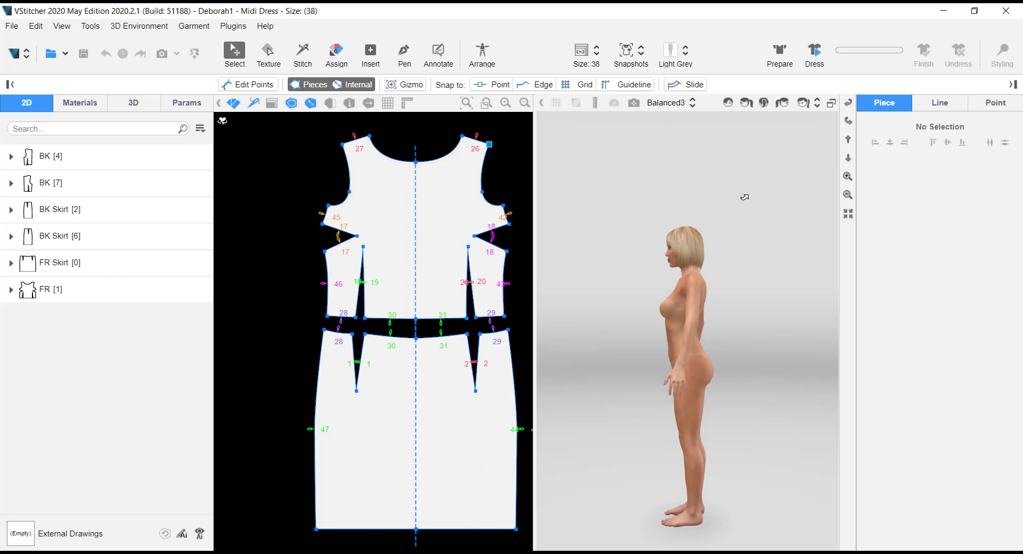
Step: Toggle the panes with Ctrl+3 and Ctrl+2, ending with both 2D pattern and 3D avatar visible
key(ctrl+3)
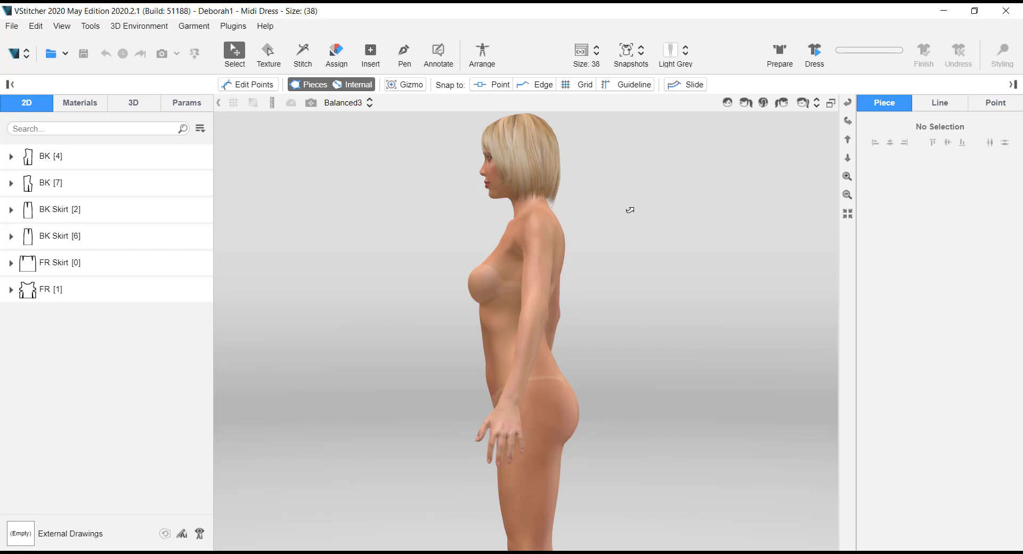
key(ctrl+3)
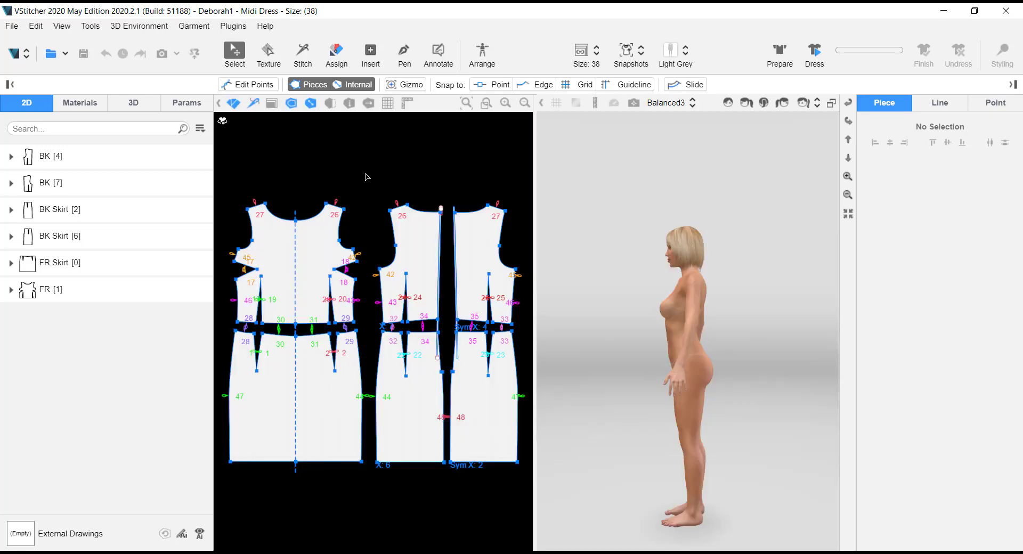
key(ctrl+2)
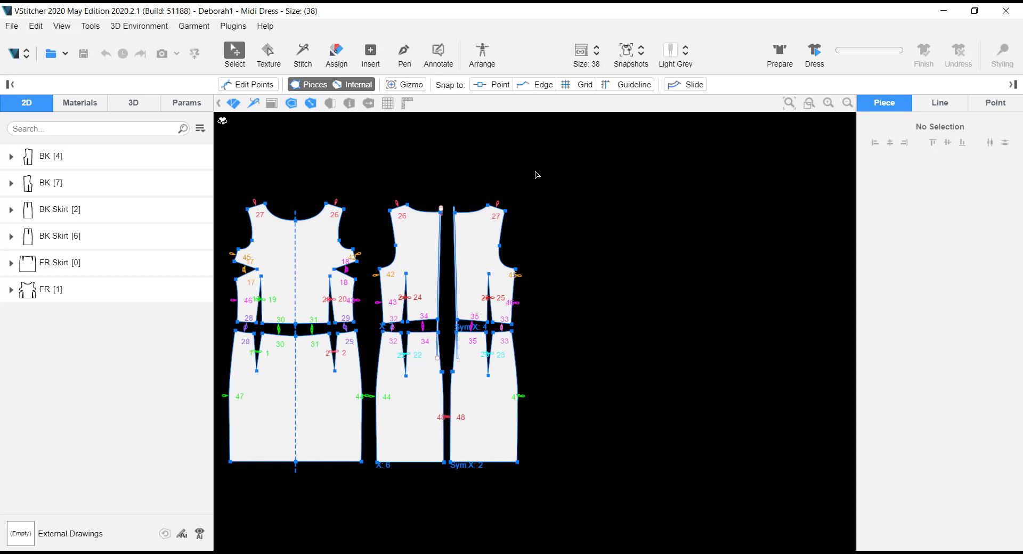
key(ctrl+3)
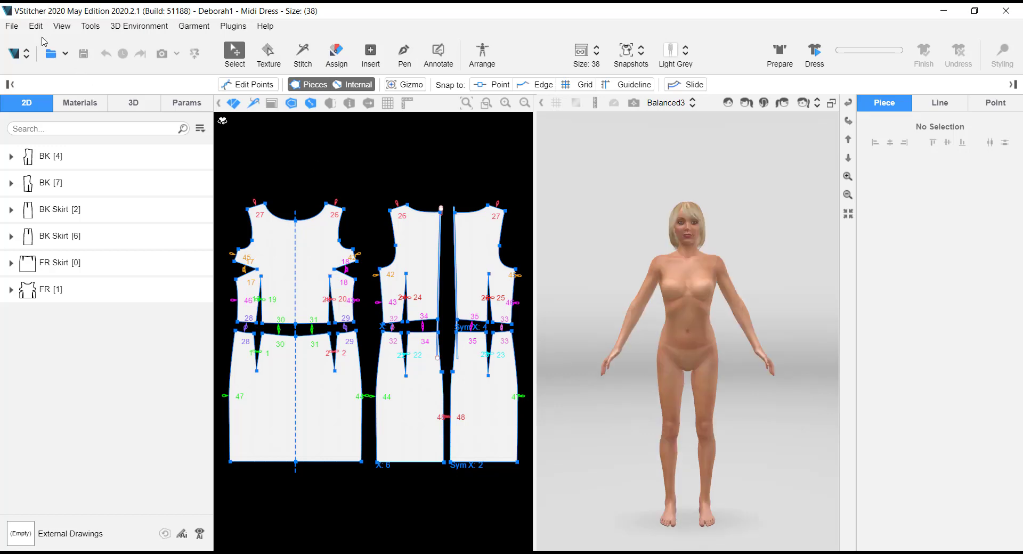
Step: Open Edit > Keyboard and reset the New Garment shortcut to its default Ctrl + N
click(35, 26)
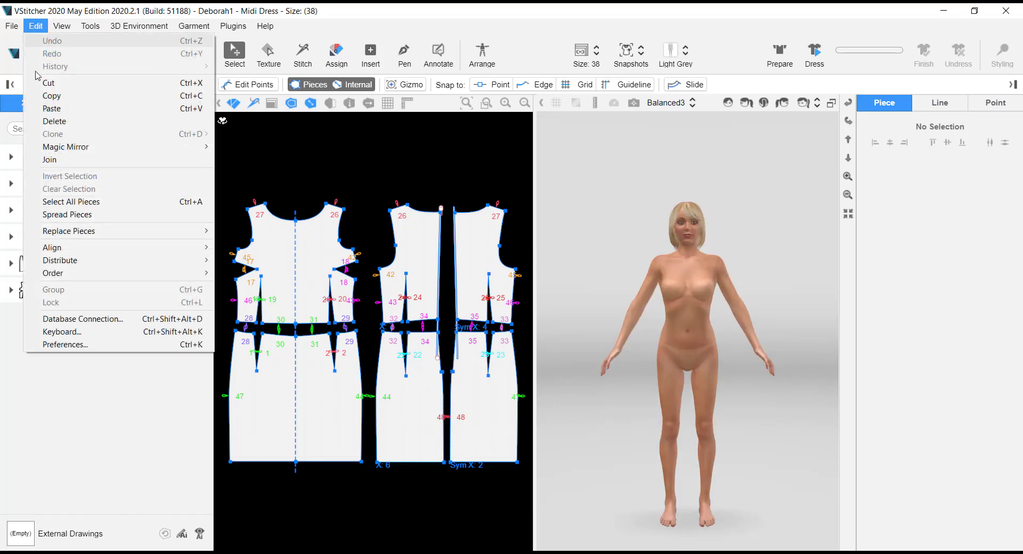
click(64, 337)
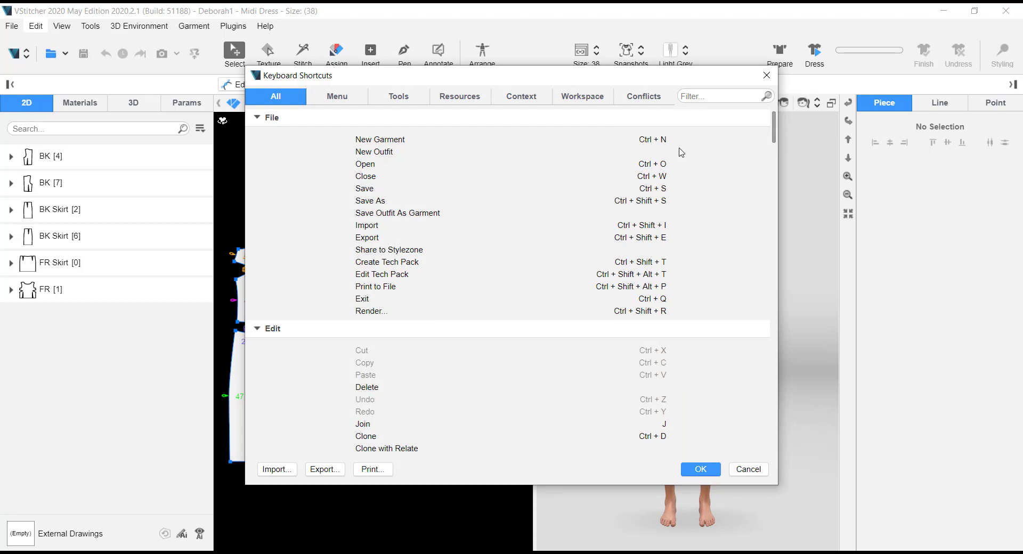
double_click(650, 141)
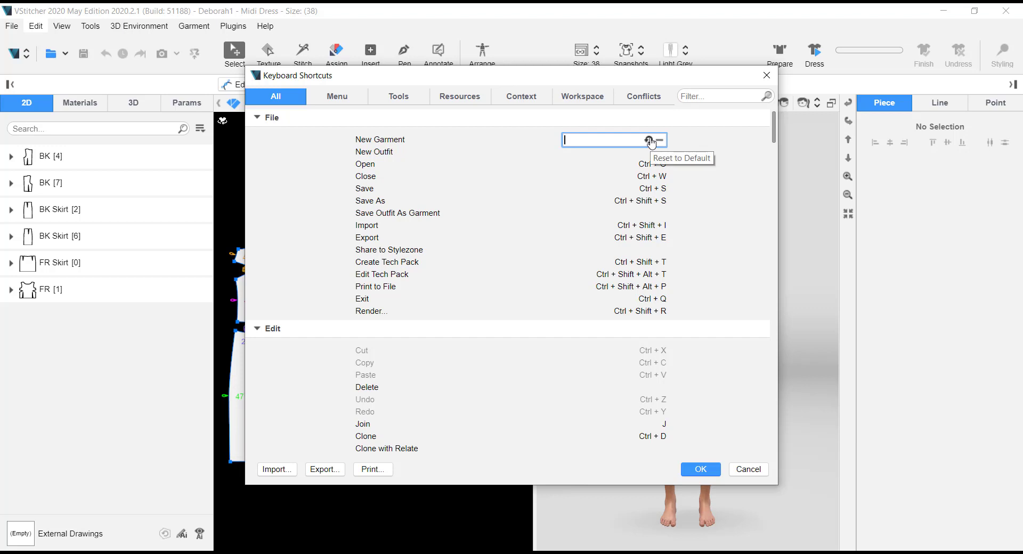
click(650, 140)
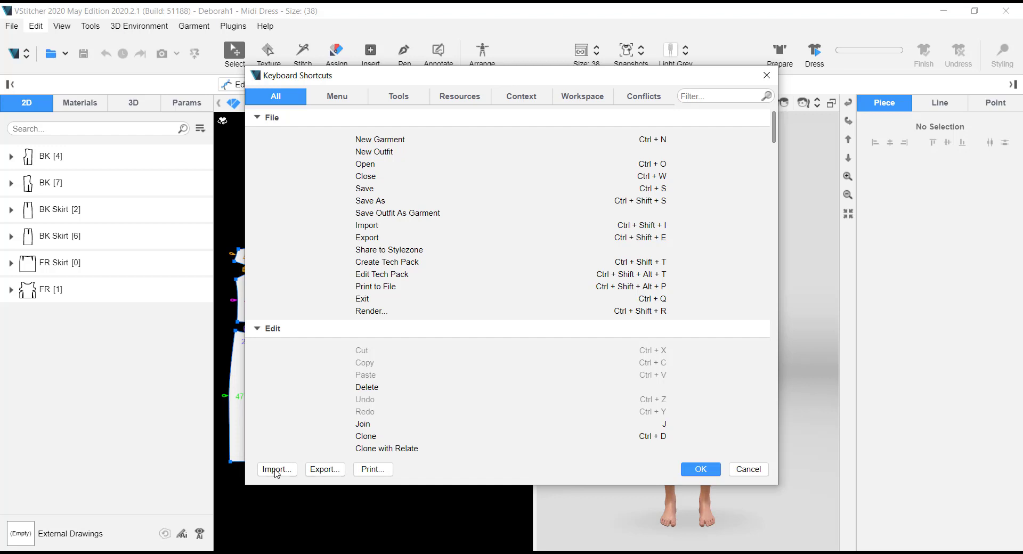
Step: Browse the Menu, Tools, Resources, Context, Workspace and Conflicts tabs, then confirm with OK
click(339, 97)
click(399, 98)
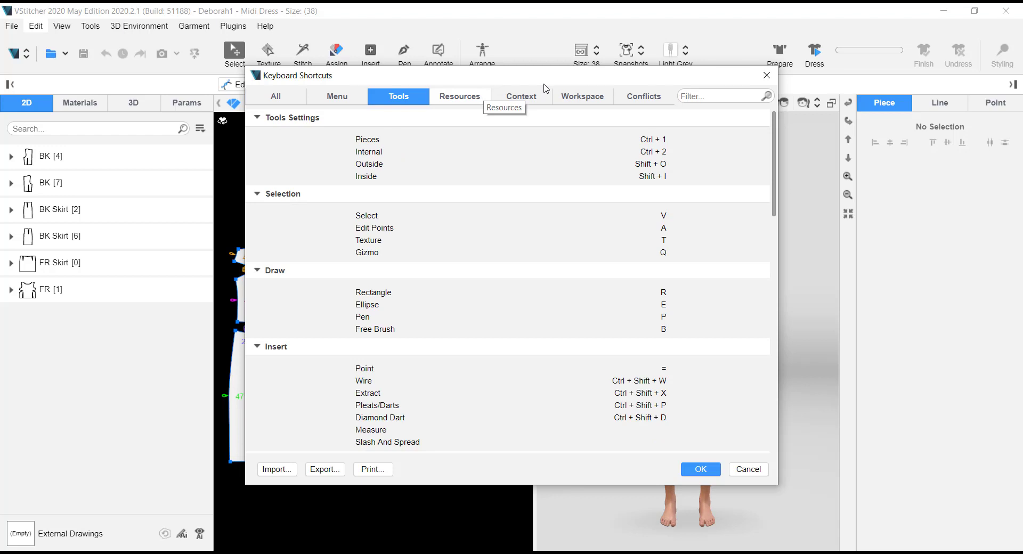
click(465, 100)
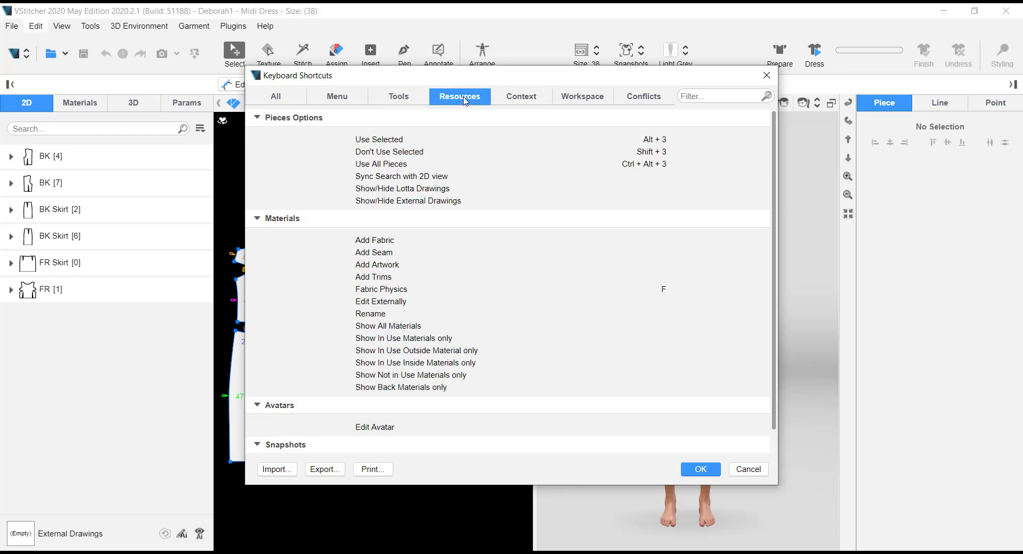
click(518, 95)
click(581, 97)
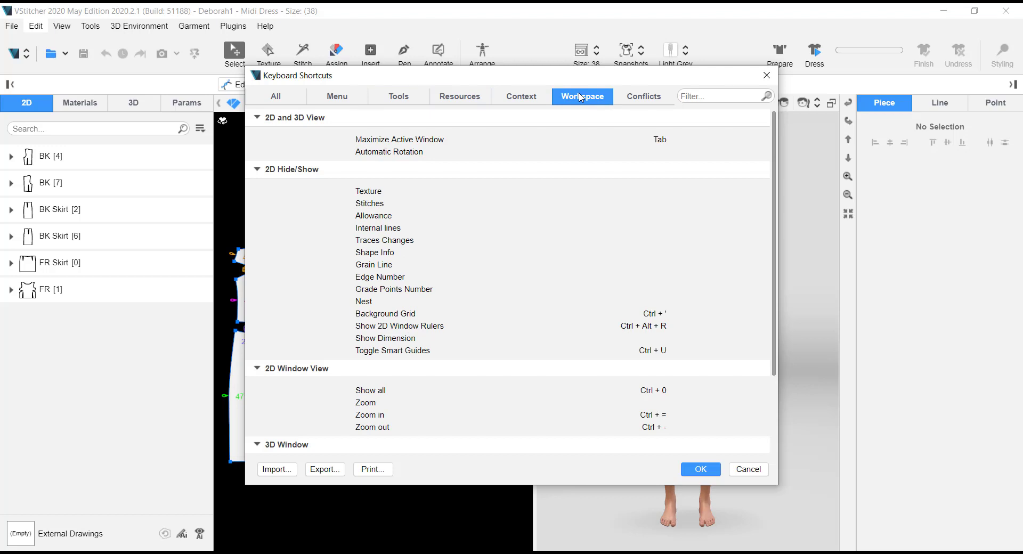
click(635, 97)
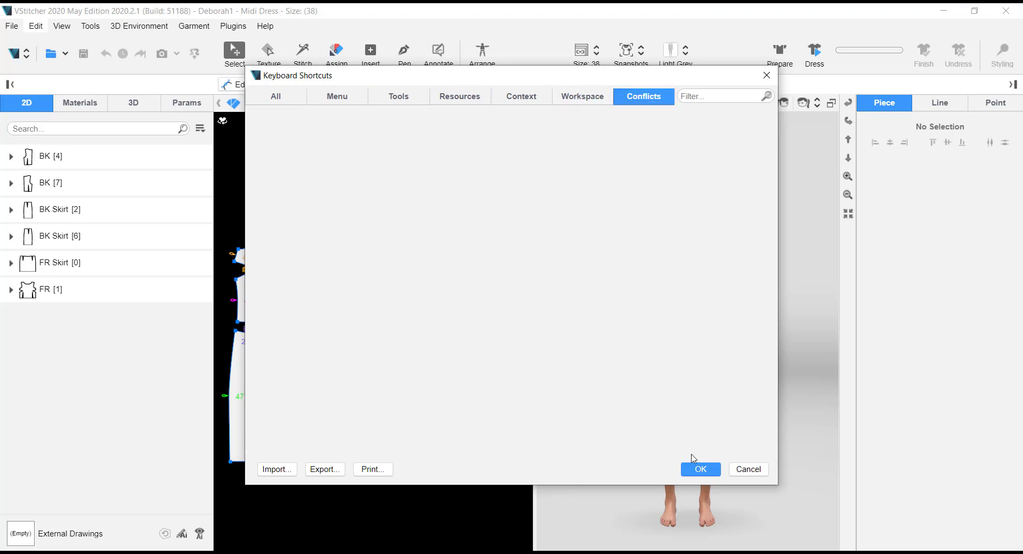
click(707, 471)
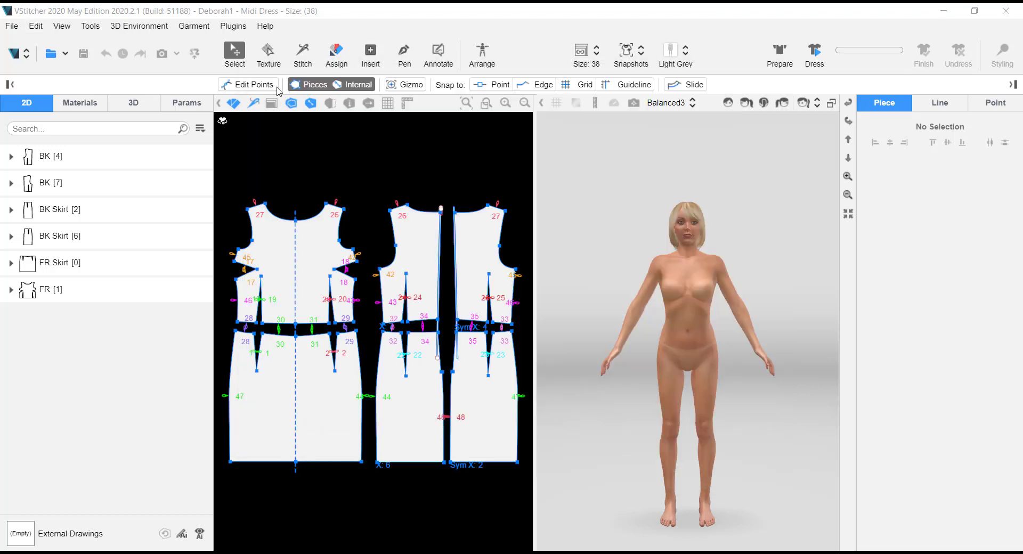
right_click(359, 153)
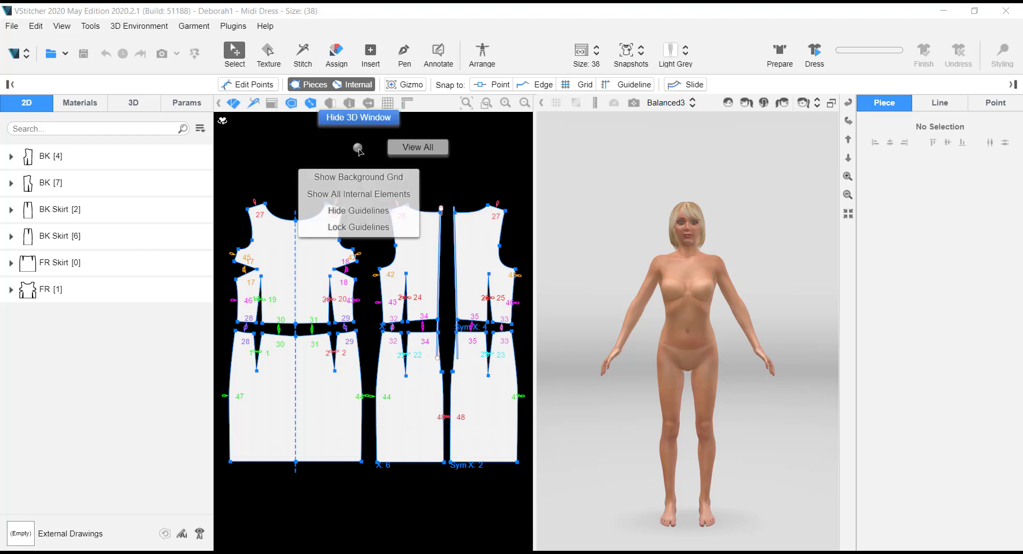
click(355, 120)
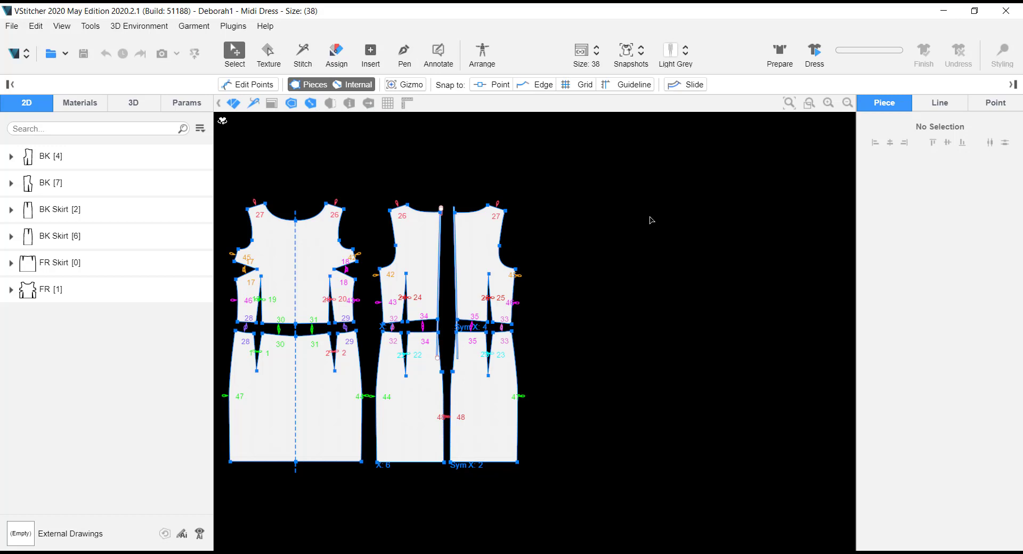
right_click(552, 174)
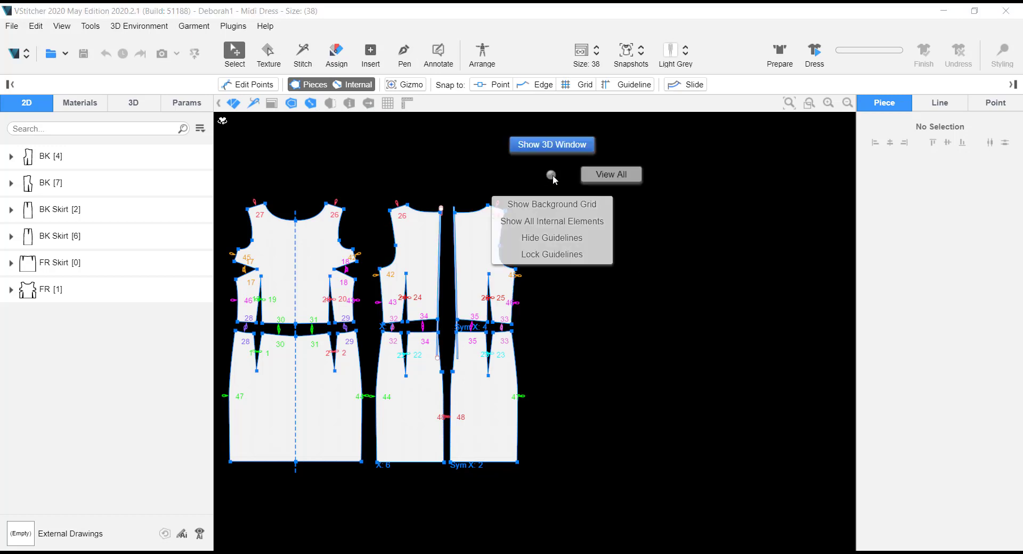
click(557, 149)
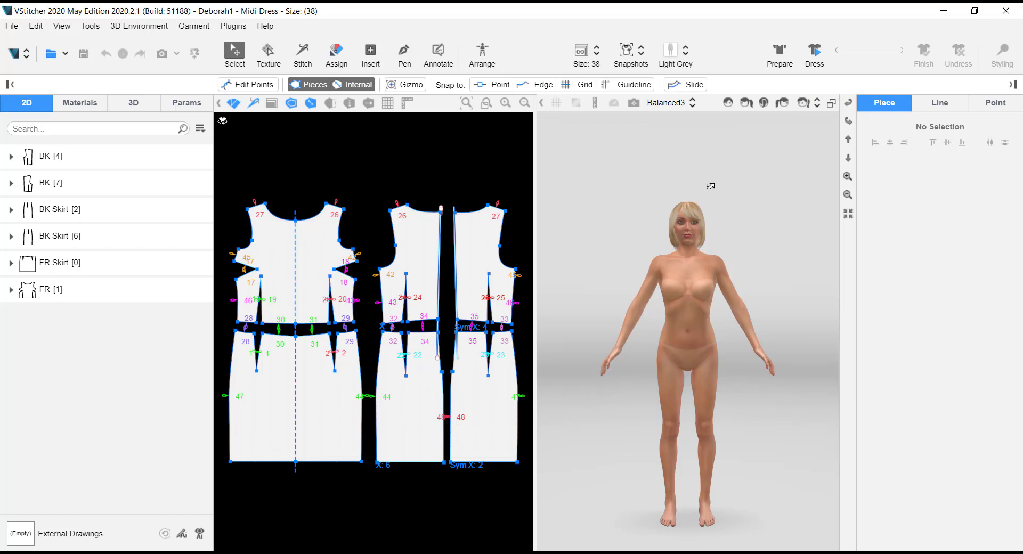
right_click(698, 155)
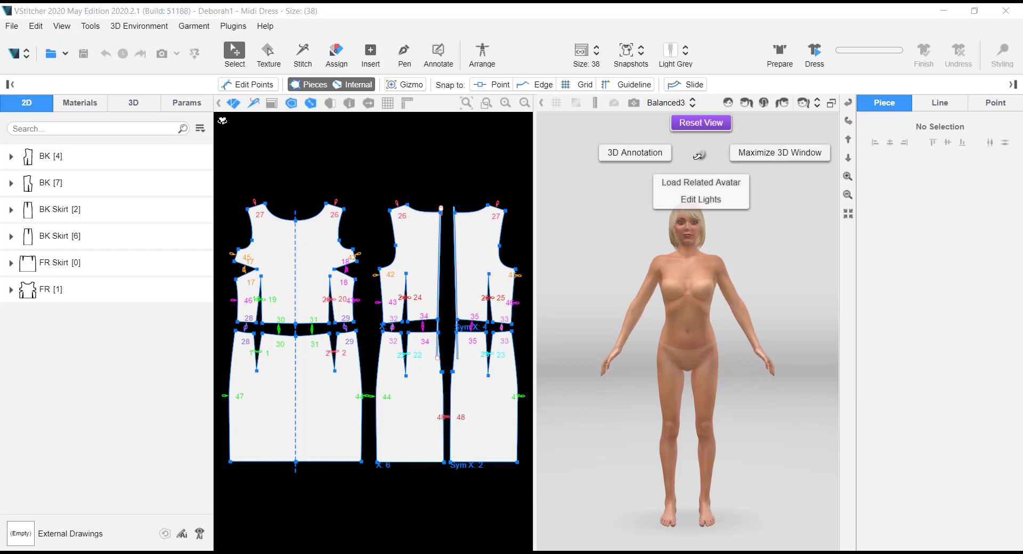
click(769, 154)
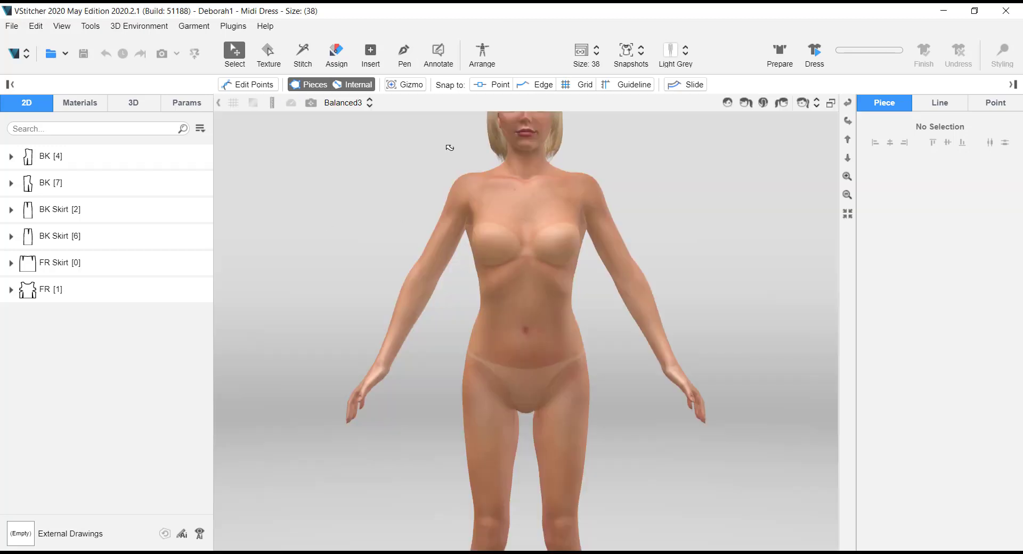
right_click(683, 162)
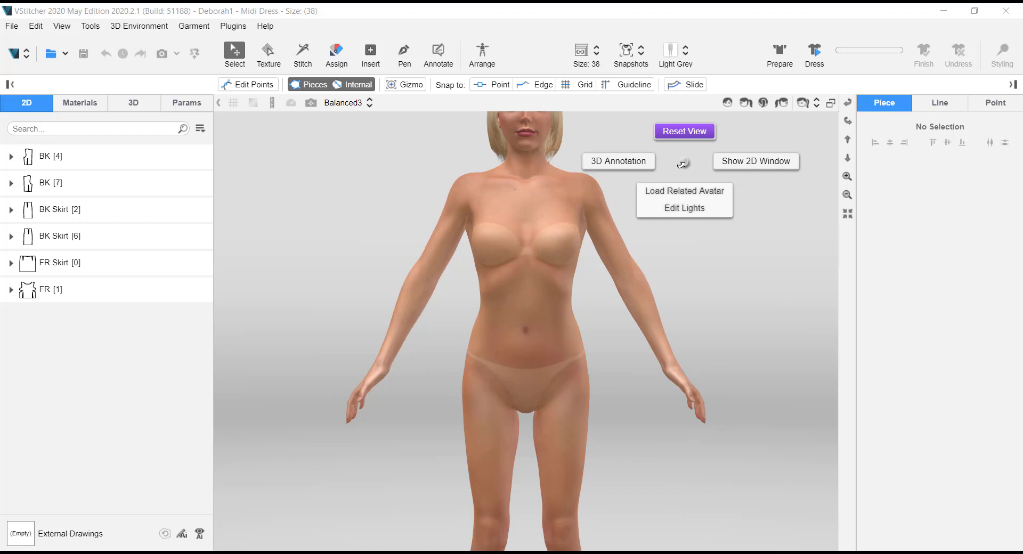
click(738, 165)
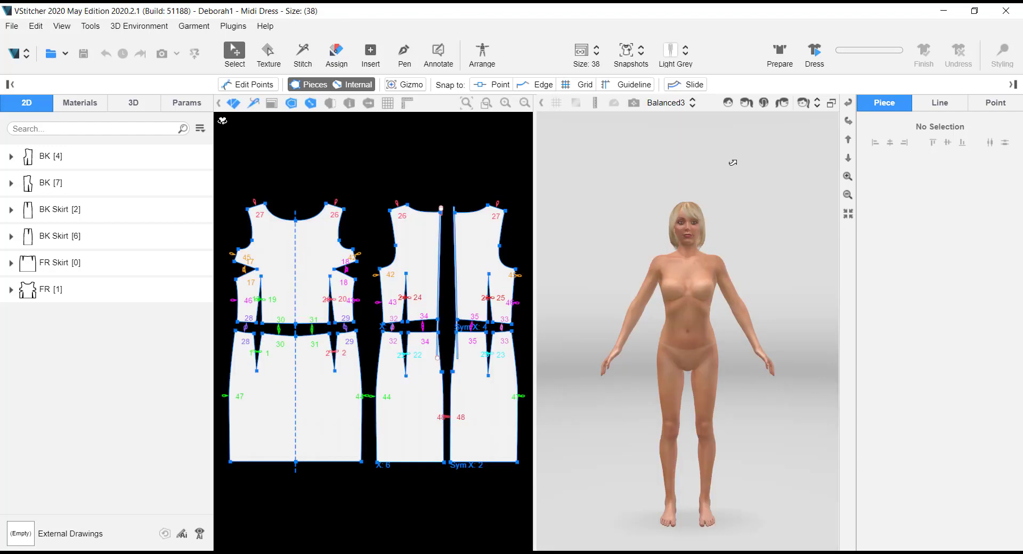